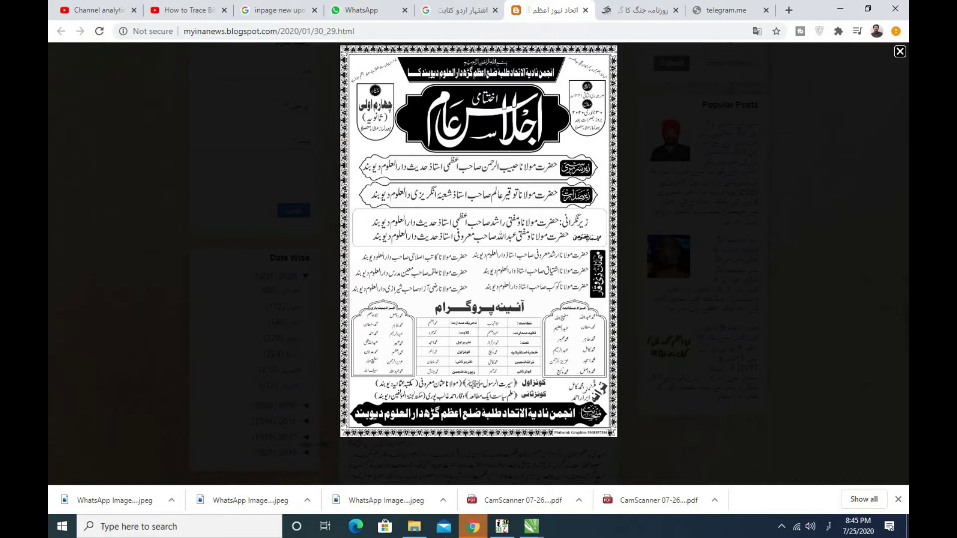
Switch to the Untitled-1 document in CorelDRAW.
{"action": "mouse_move", "coordinate": [531, 526]}
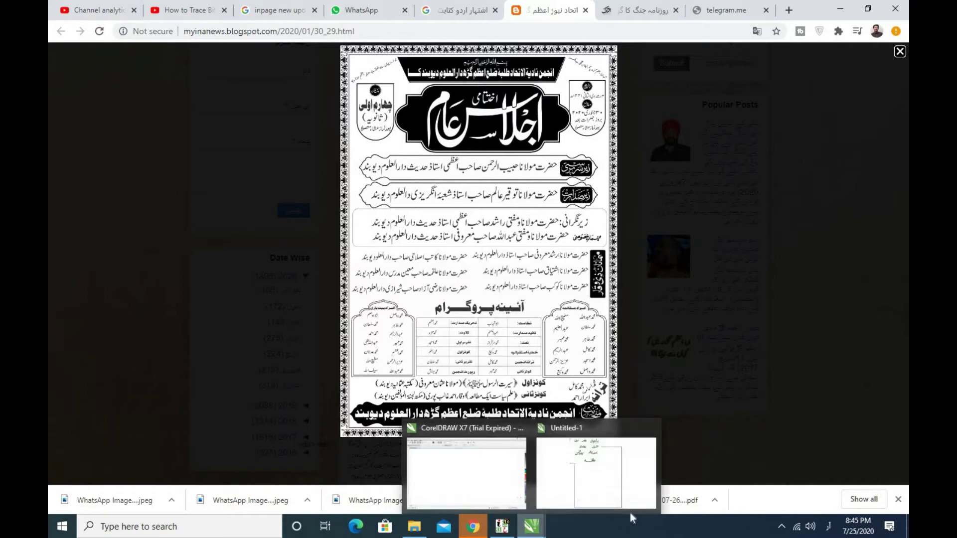
{"action": "left_click", "coordinate": [612, 482]}
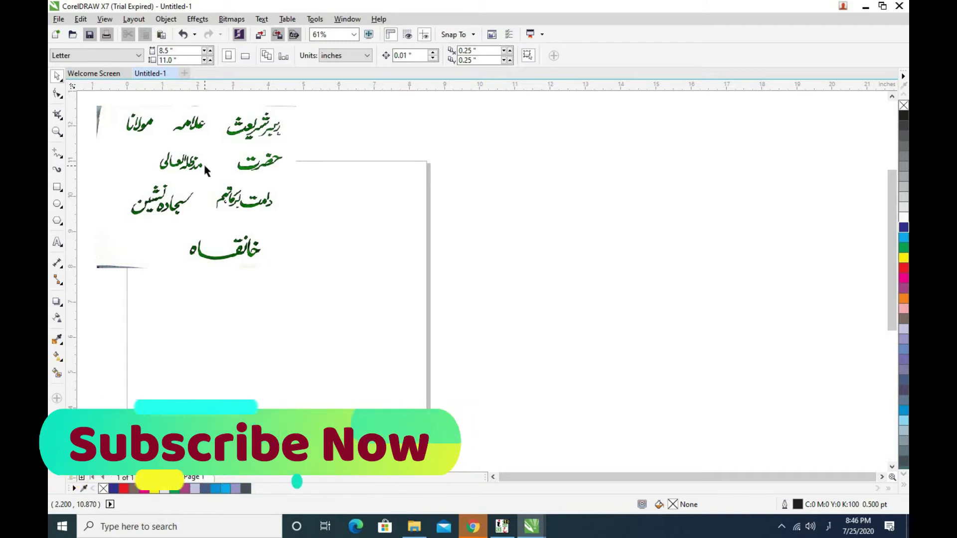
{"action": "left_click", "coordinate": [200, 207]}
{"action": "left_click", "coordinate": [58, 19]}
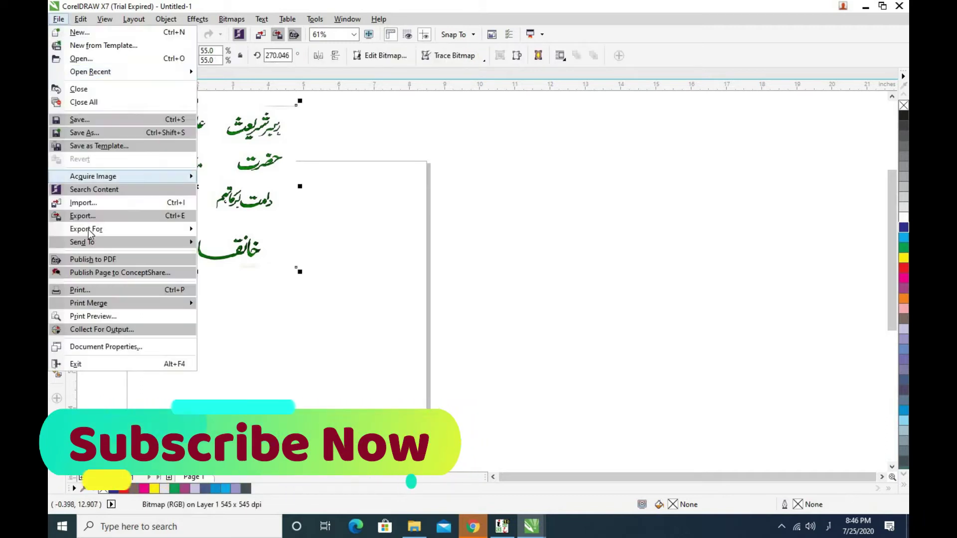
{"action": "left_click", "coordinate": [83, 202]}
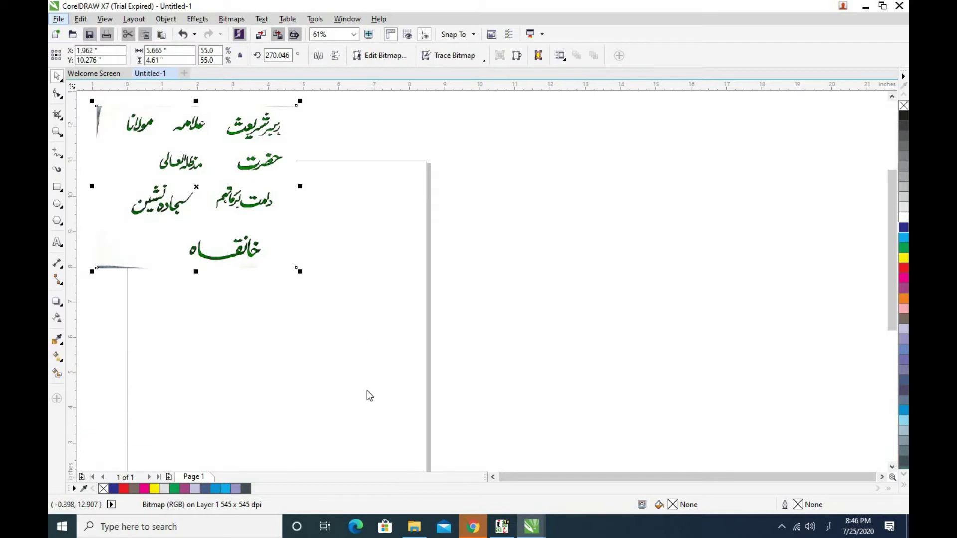
{"action": "left_click", "coordinate": [697, 113]}
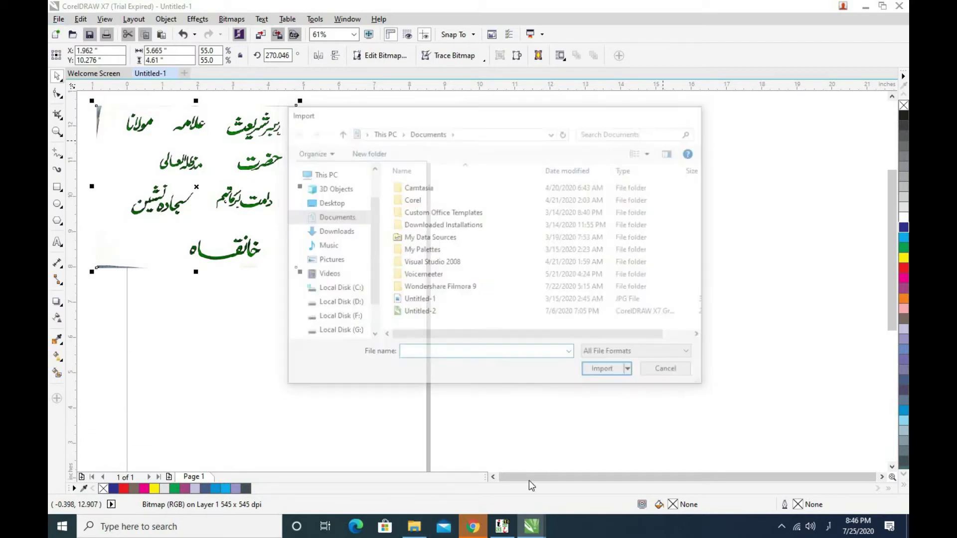
{"action": "left_click", "coordinate": [473, 527]}
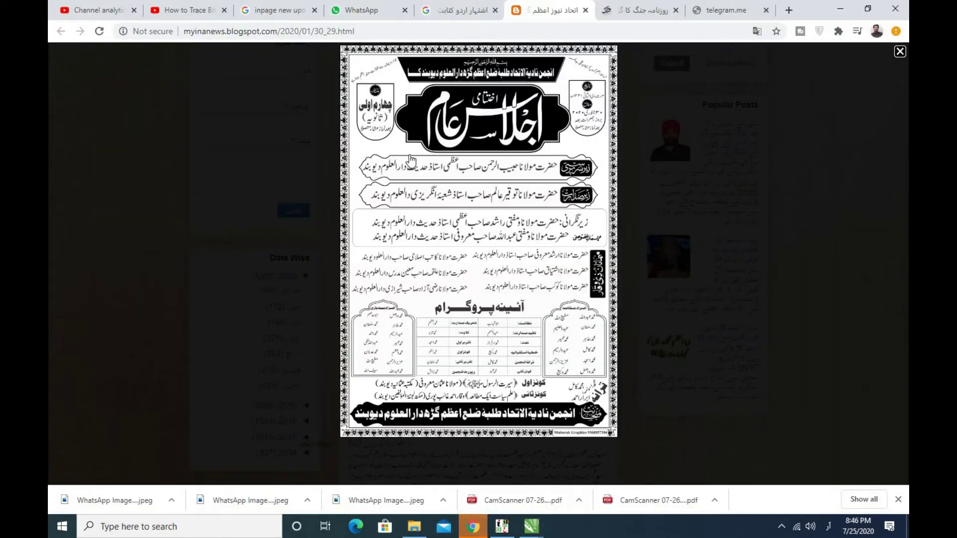
{"action": "left_click", "coordinate": [375, 13]}
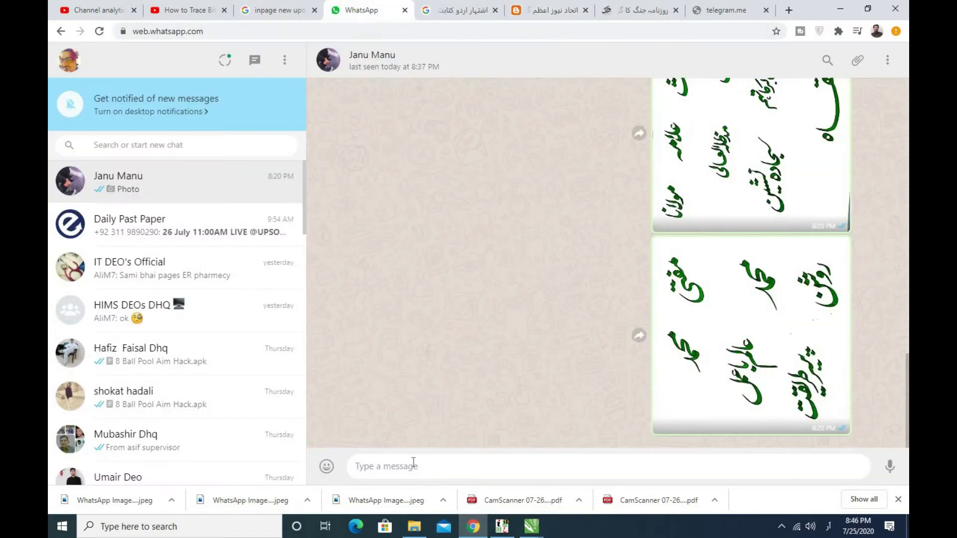
{"action": "left_click", "coordinate": [842, 7]}
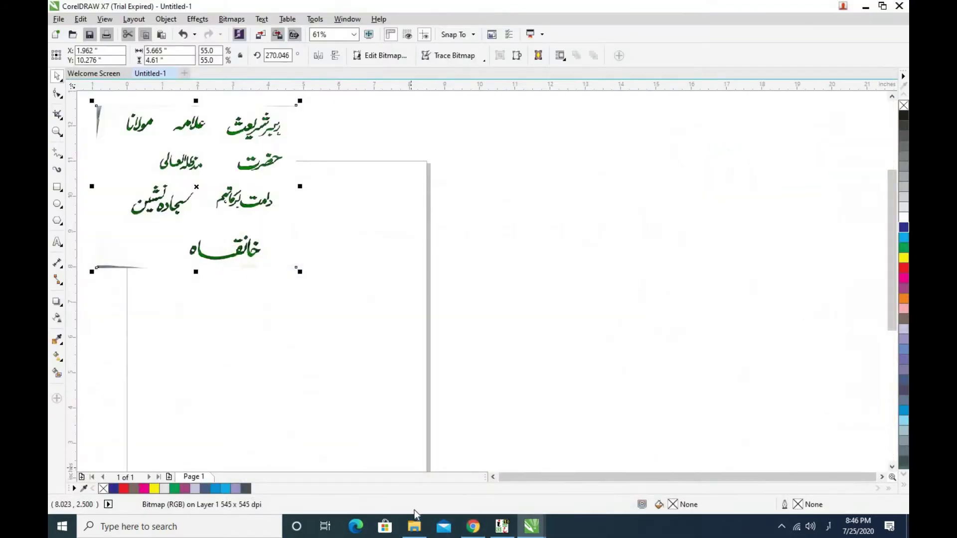
Bring the first and third WhatsApp JPEG images from the Downloads folder into the CorelDRAW drawing.
{"action": "left_click", "coordinate": [414, 527]}
{"action": "left_click_drag", "start_coordinate": [593, 118], "coordinate": [511, 244]}
{"action": "left_click_drag", "start_coordinate": [268, 379], "coordinate": [527, 208]}
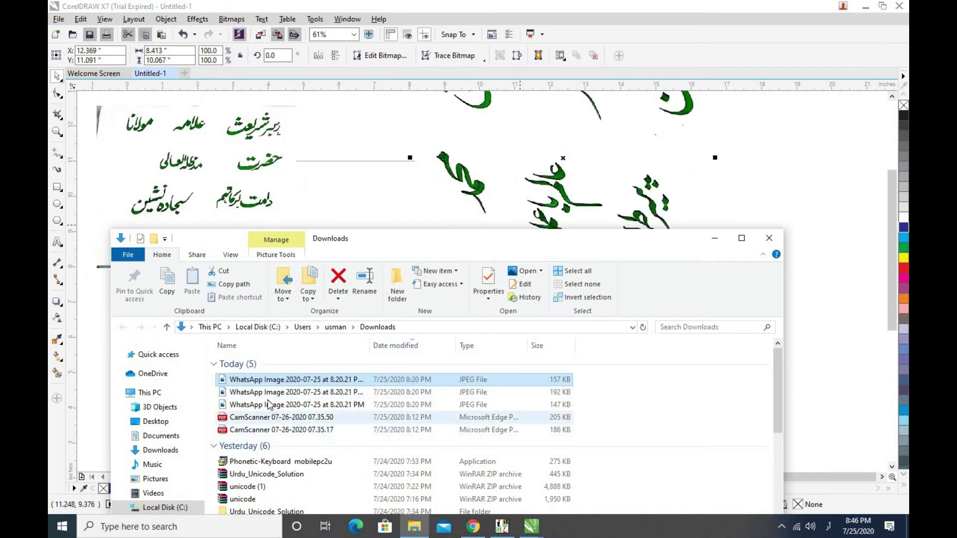
{"action": "left_click_drag", "start_coordinate": [297, 403], "coordinate": [842, 339]}
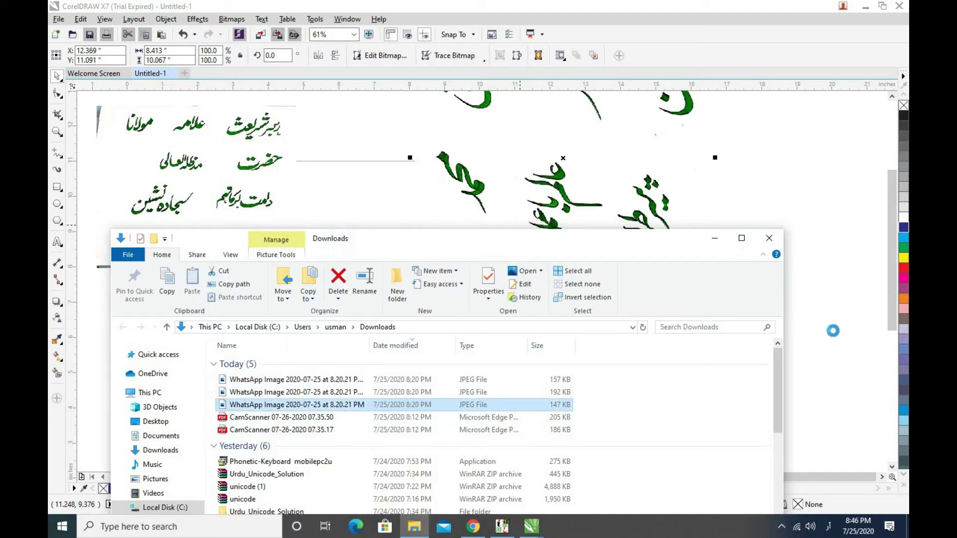
{"action": "left_click", "coordinate": [715, 239]}
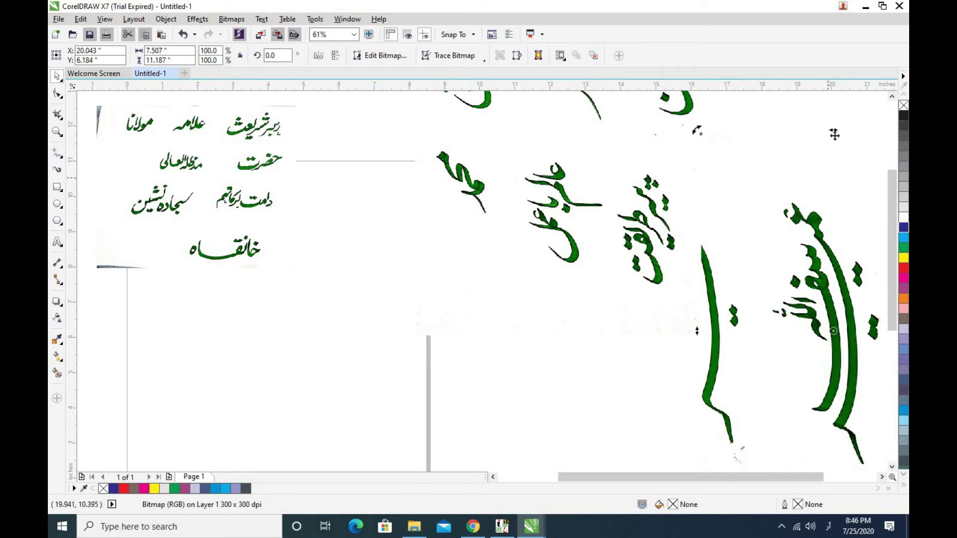
Shrink the last added calligraphy image to about 14.5% and place it just outside the page's right edge.
{"action": "left_click_drag", "start_coordinate": [700, 134], "coordinate": [821, 312]}
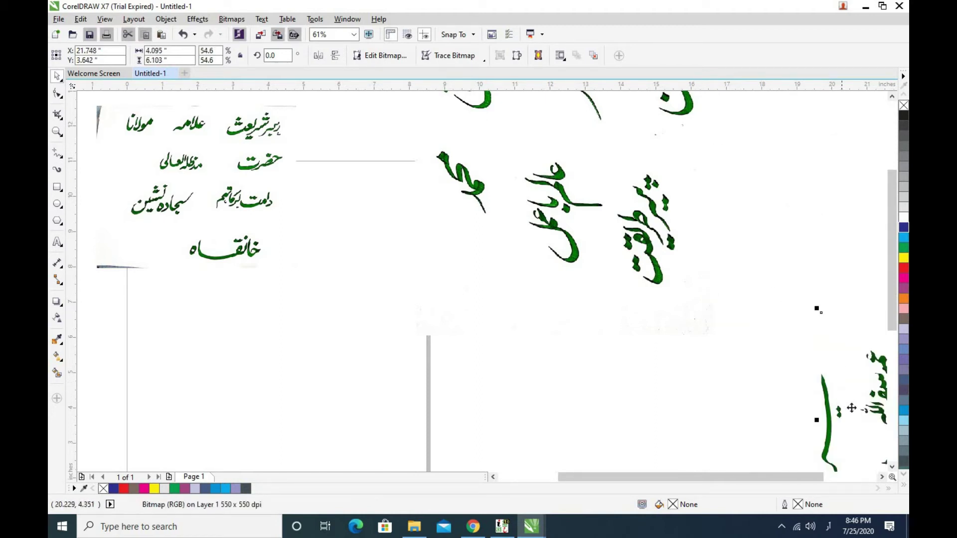
{"action": "left_click_drag", "start_coordinate": [866, 410], "coordinate": [695, 352]}
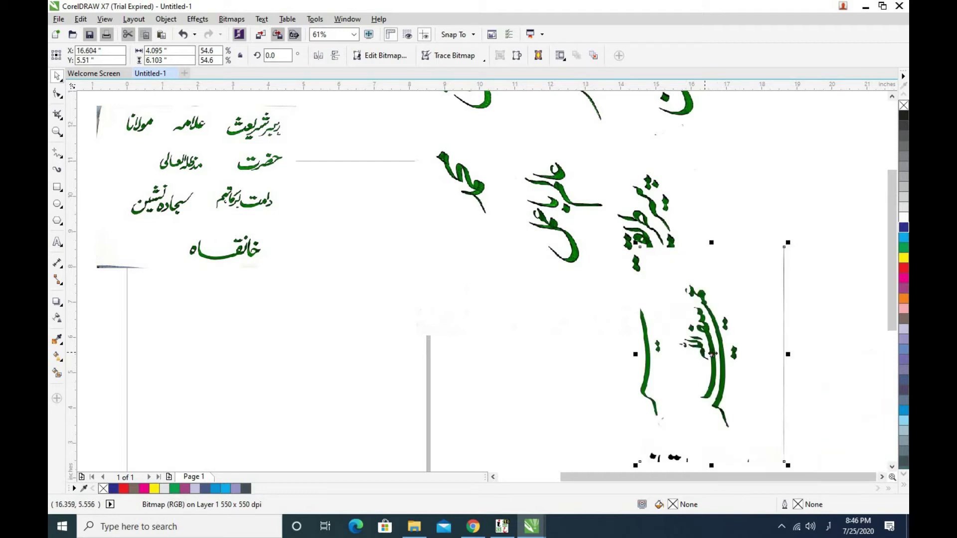
{"action": "left_click", "coordinate": [752, 263]}
{"action": "left_click", "coordinate": [709, 356]}
{"action": "left_click_drag", "start_coordinate": [787, 243], "coordinate": [673, 384]}
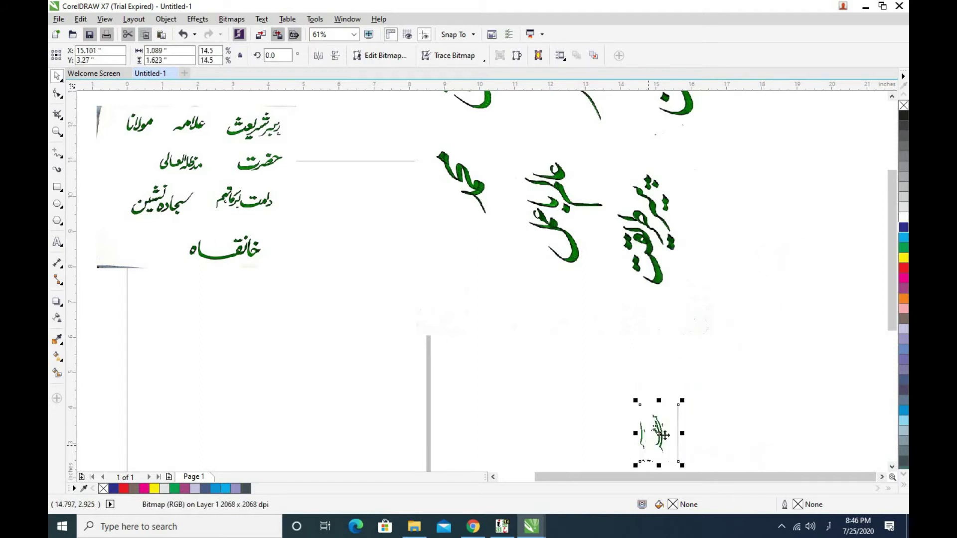
{"action": "left_click_drag", "start_coordinate": [659, 432], "coordinate": [463, 423]}
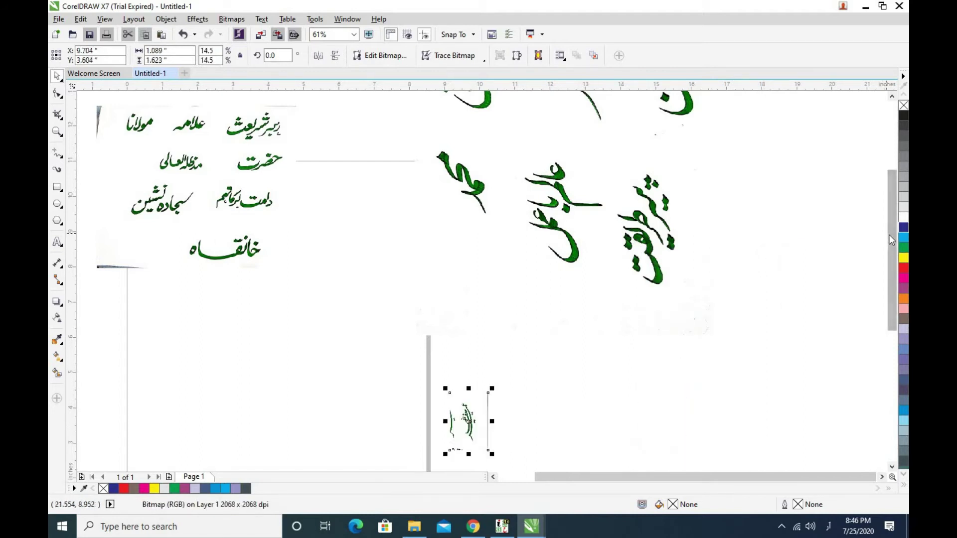
Scale the large calligraphy image to about 25%, move it above the page and rotate it to about 269 degrees so its words read upright.
{"action": "scroll", "coordinate": [887, 237], "scroll_direction": "up", "scroll_amount": 3}
{"action": "left_click_drag", "start_coordinate": [819, 195], "coordinate": [815, 191]}
{"action": "left_click", "coordinate": [557, 324]}
{"action": "left_click_drag", "start_coordinate": [716, 132], "coordinate": [493, 396]}
{"action": "left_click_drag", "start_coordinate": [452, 444], "coordinate": [560, 215]}
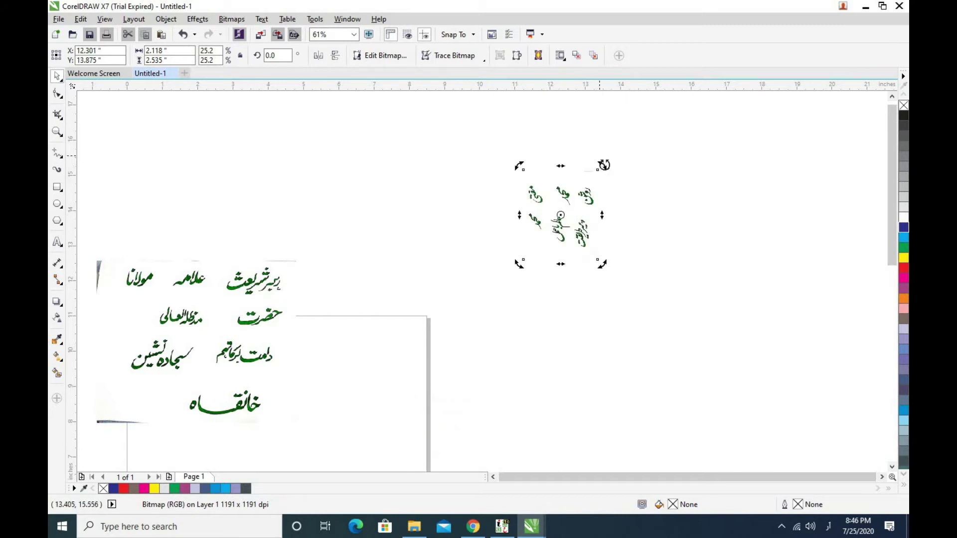
{"action": "left_click_drag", "start_coordinate": [601, 167], "coordinate": [608, 258]}
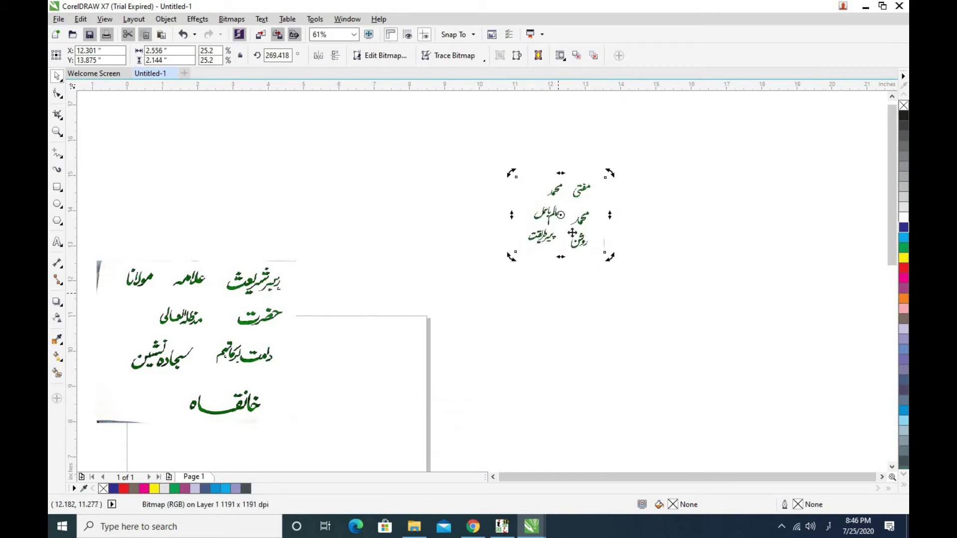
Shrink the original calligraphy image to about 12.8% above the page's left corner and move the smallest scan to the page's left edge.
{"action": "left_click", "coordinate": [251, 321]}
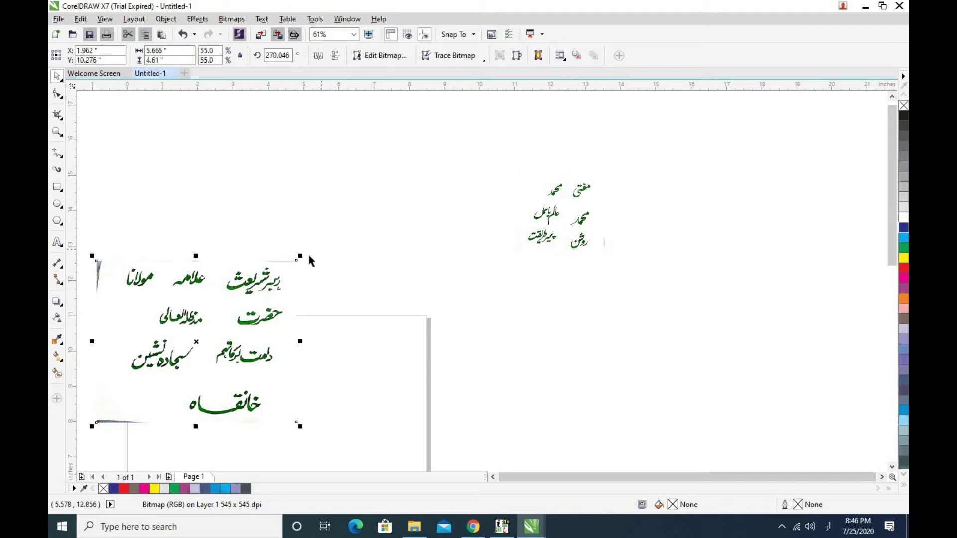
{"action": "left_click_drag", "start_coordinate": [302, 256], "coordinate": [137, 116]}
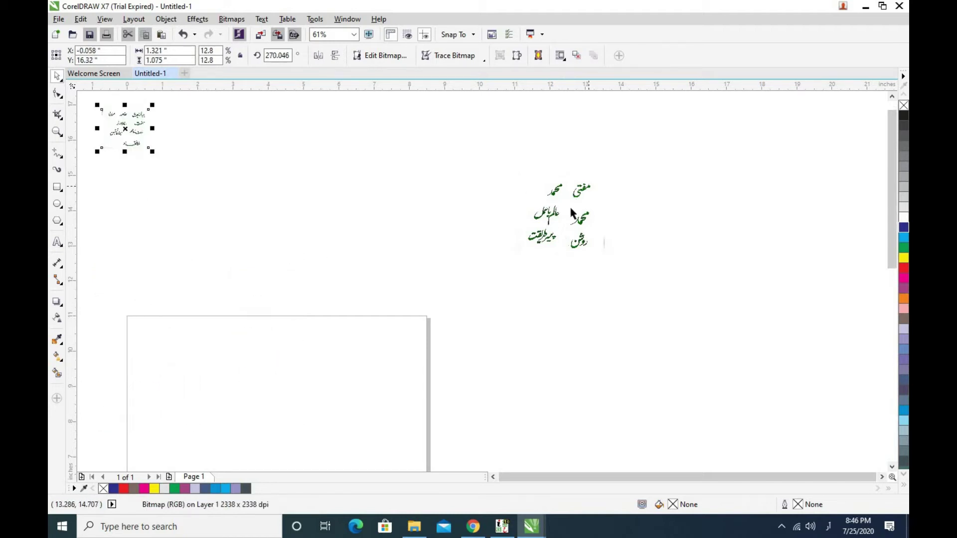
{"action": "left_click", "coordinate": [548, 219]}
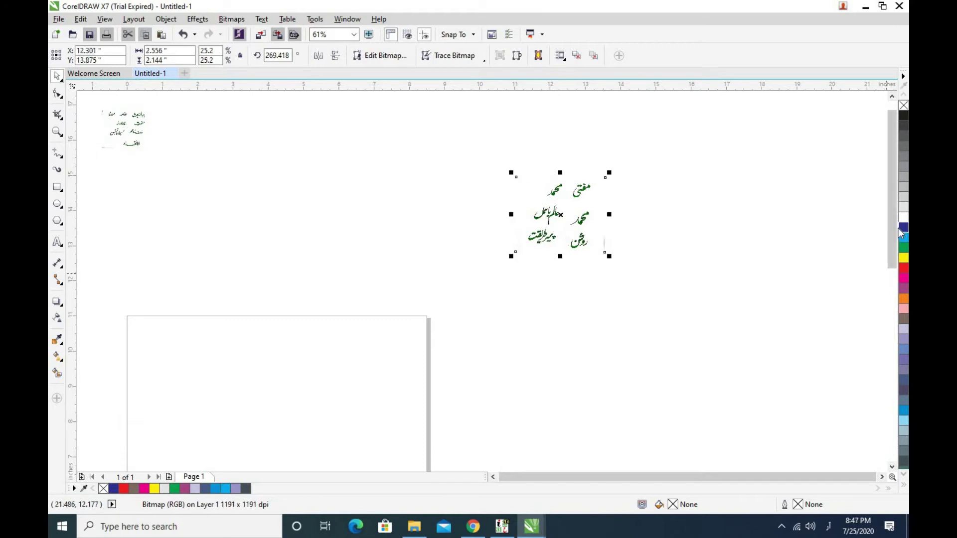
{"action": "left_click_drag", "start_coordinate": [891, 254], "coordinate": [892, 332]}
{"action": "left_click", "coordinate": [464, 394]}
{"action": "left_click_drag", "start_coordinate": [463, 393], "coordinate": [104, 137]}
Enlarge the upright calligraphy image to about 65.6% and position it over the page's upper right corner.
{"action": "left_click_drag", "start_coordinate": [892, 276], "coordinate": [892, 208]}
{"action": "left_click_drag", "start_coordinate": [501, 141], "coordinate": [643, 257]}
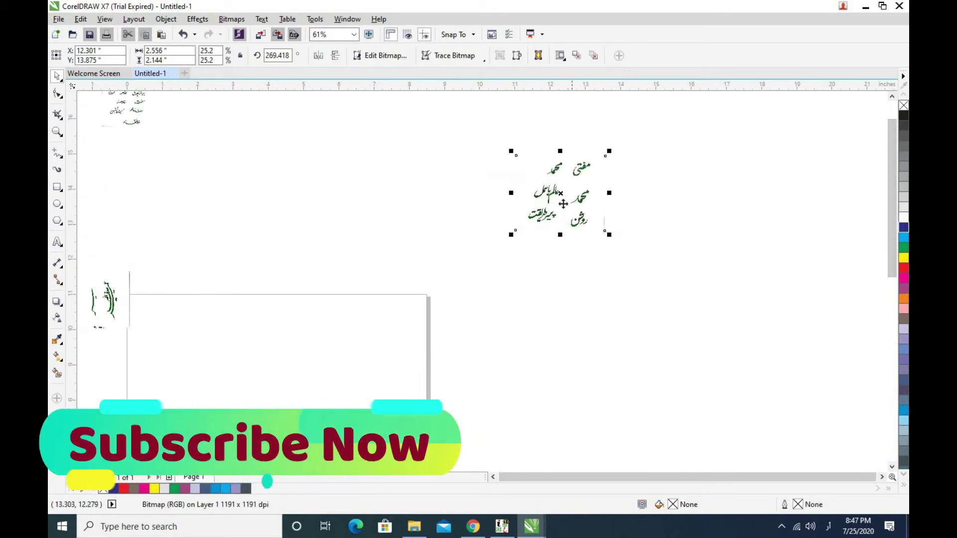
{"action": "left_click_drag", "start_coordinate": [561, 196], "coordinate": [464, 216]}
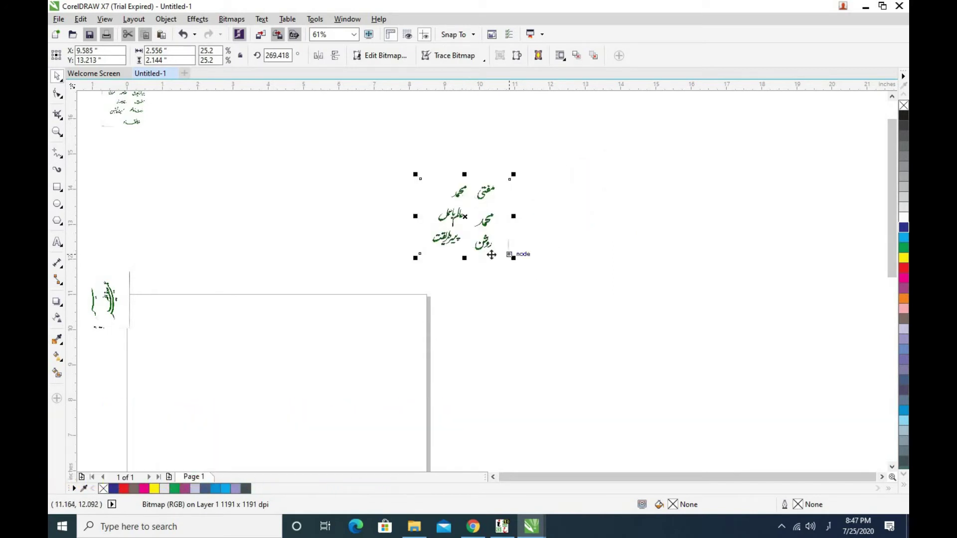
{"action": "left_click_drag", "start_coordinate": [514, 257], "coordinate": [657, 380]}
{"action": "left_click_drag", "start_coordinate": [547, 299], "coordinate": [487, 288]}
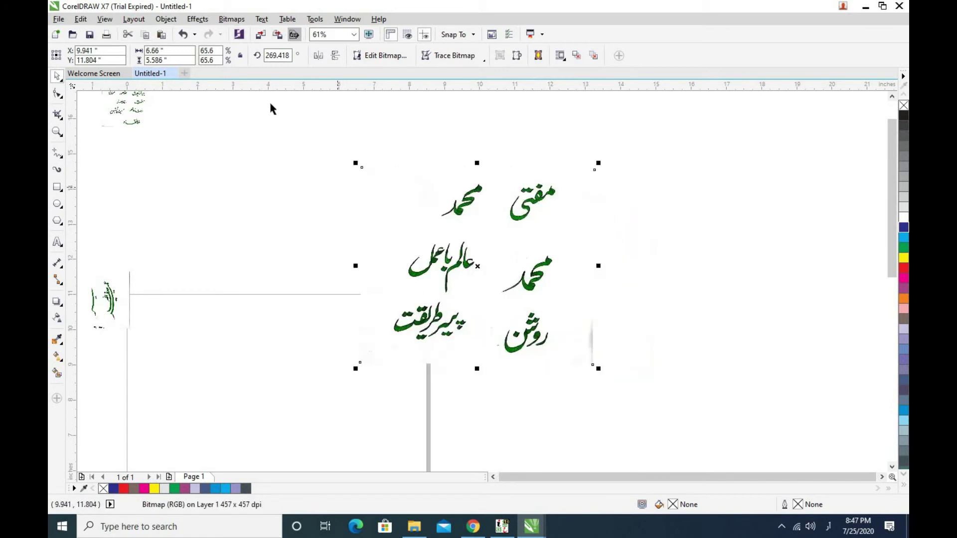
Convert the enlarged calligraphy image to an 800 dpi Black and White (1-bit) bitmap with anti-aliasing.
{"action": "left_click", "coordinate": [231, 19]}
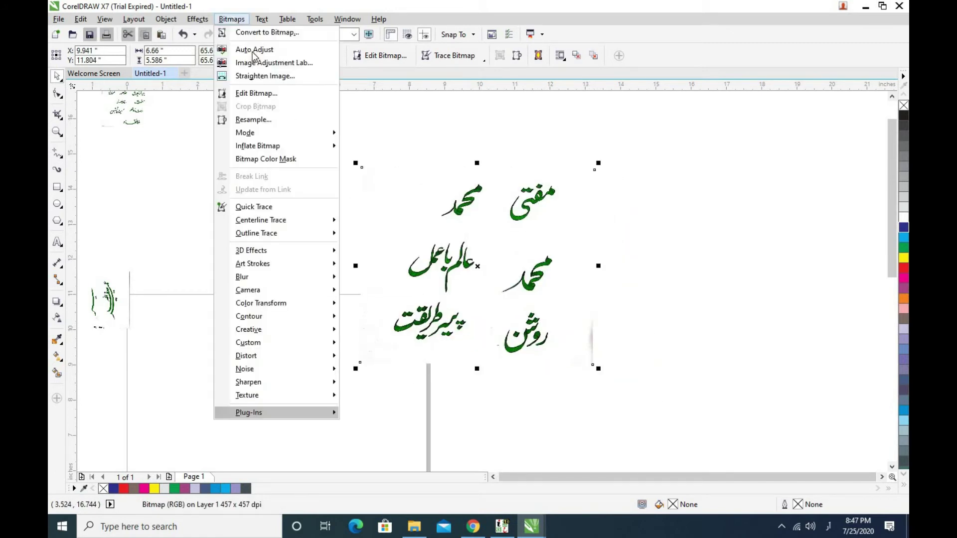
{"action": "left_click", "coordinate": [264, 32]}
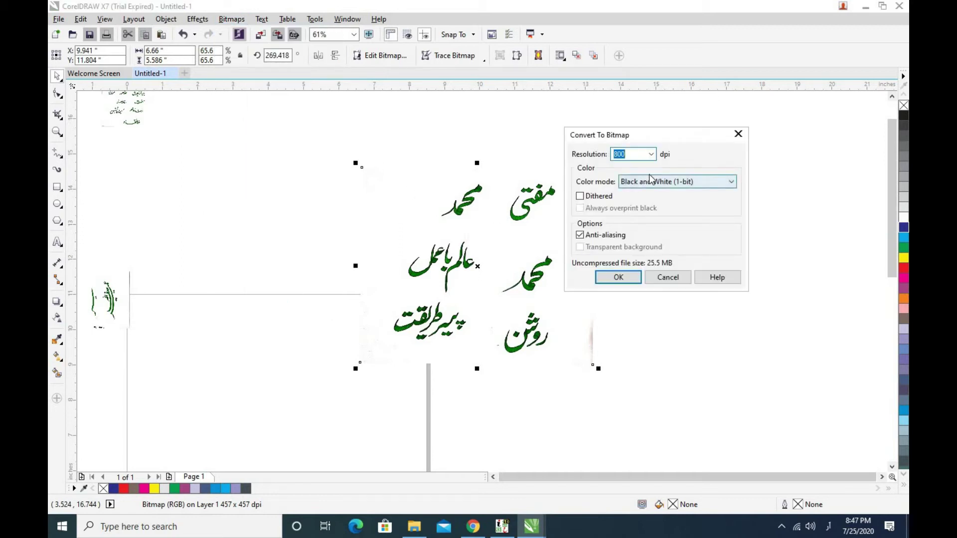
{"action": "left_click", "coordinate": [642, 185]}
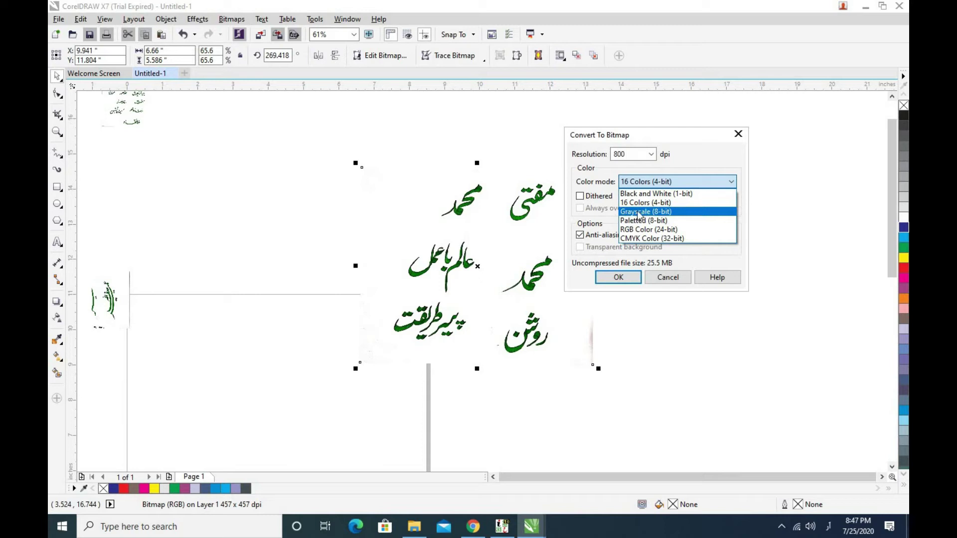
{"action": "left_click", "coordinate": [645, 194]}
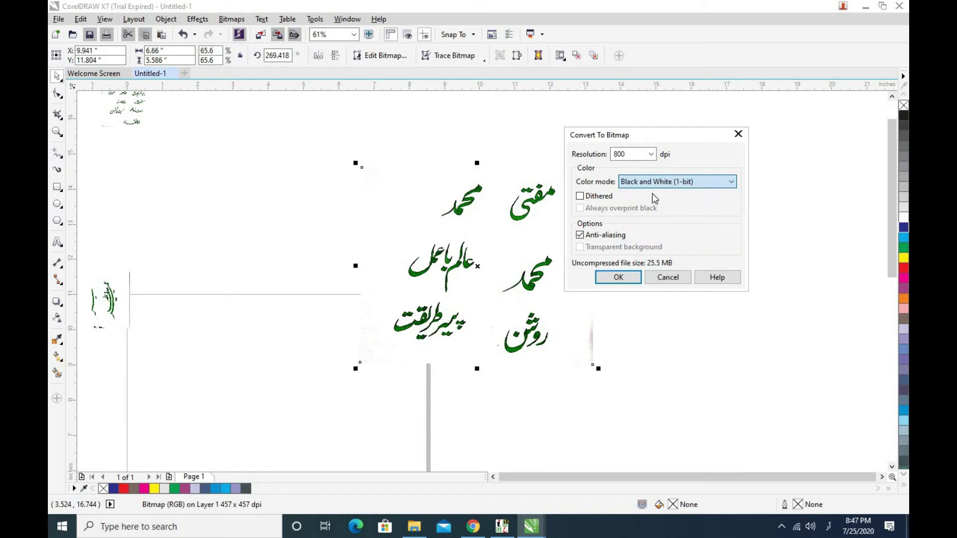
{"action": "left_click_drag", "start_coordinate": [633, 154], "coordinate": [612, 154]}
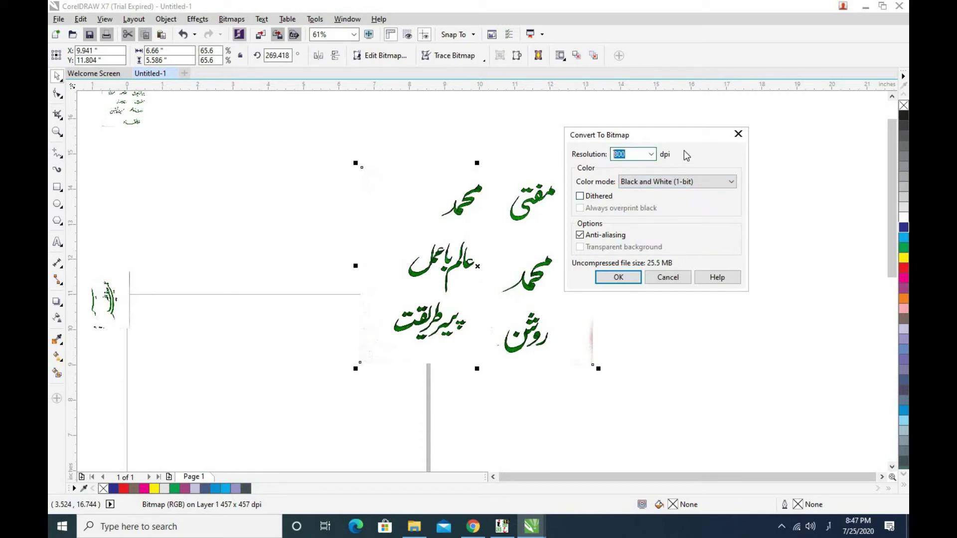
{"action": "left_click", "coordinate": [617, 278]}
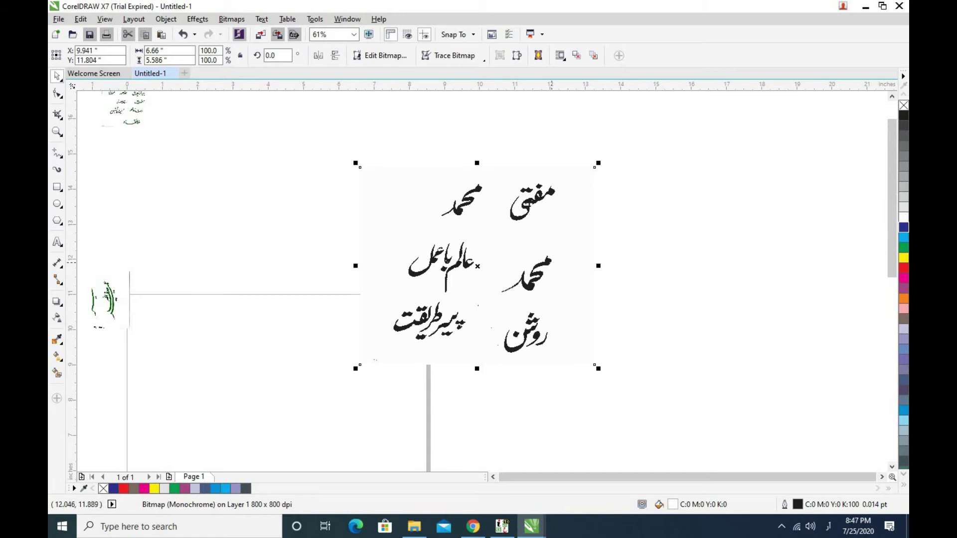
Reposition the black-and-white calligraphy bitmap above the page and outline trace it as a High Quality Image, allowing the bitmap to be reduced.
{"action": "left_click_drag", "start_coordinate": [477, 266], "coordinate": [366, 231]}
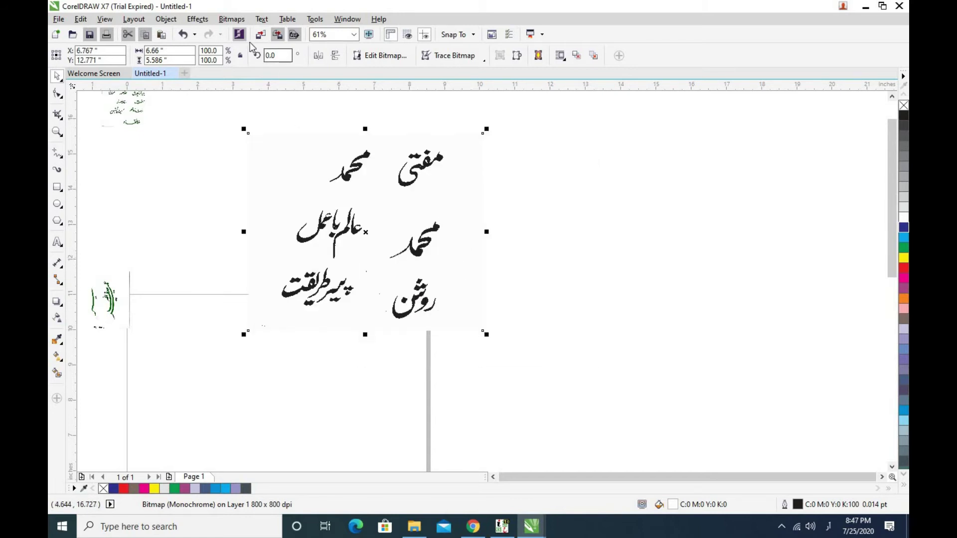
{"action": "left_click", "coordinate": [231, 21]}
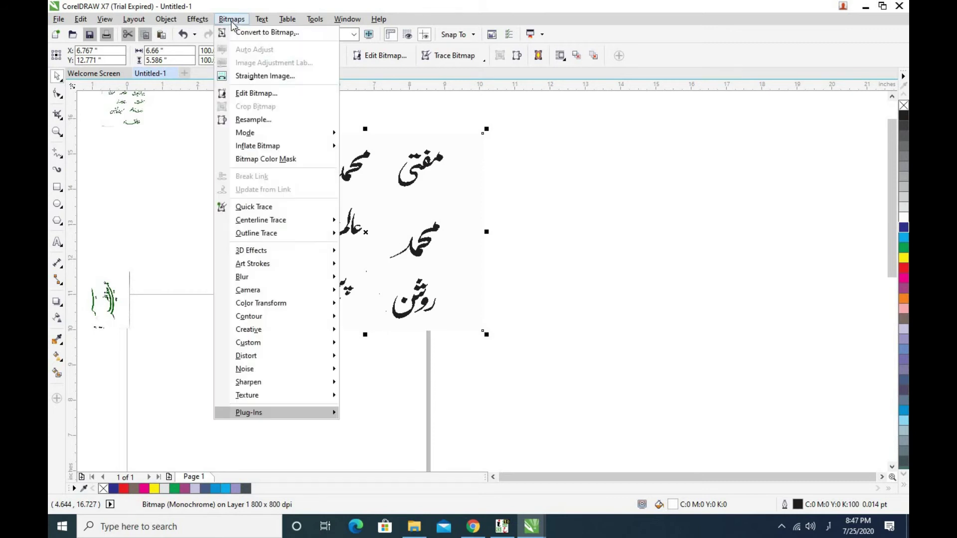
{"action": "mouse_move", "coordinate": [273, 236]}
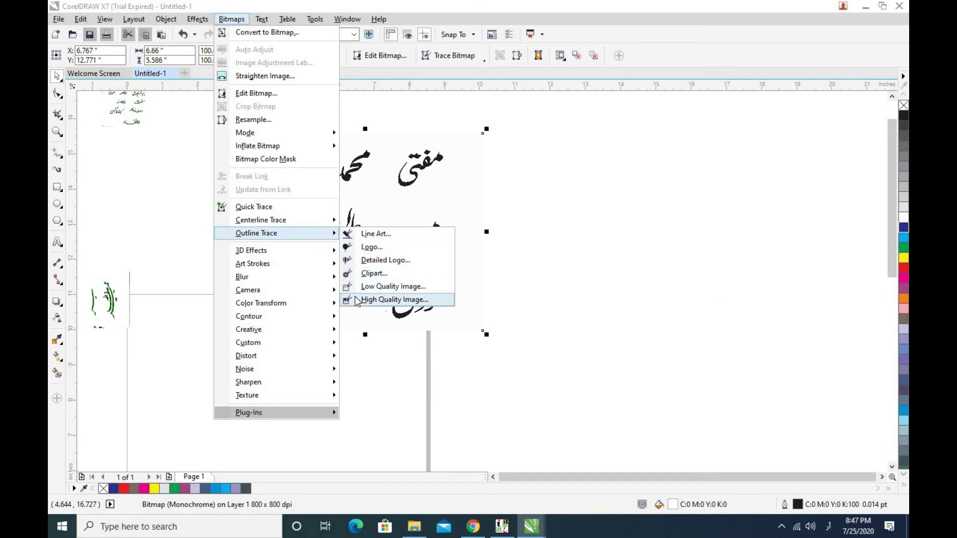
{"action": "left_click", "coordinate": [381, 300]}
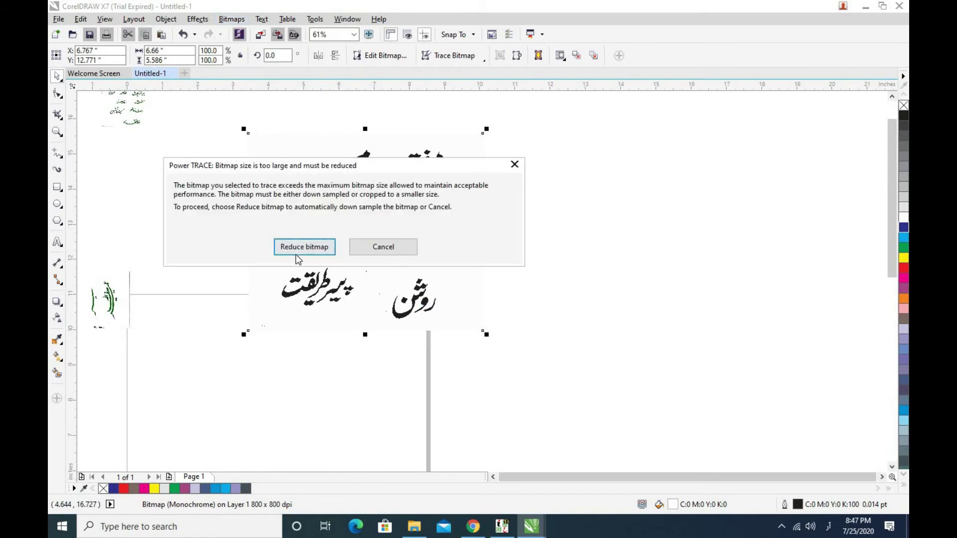
{"action": "left_click", "coordinate": [314, 247]}
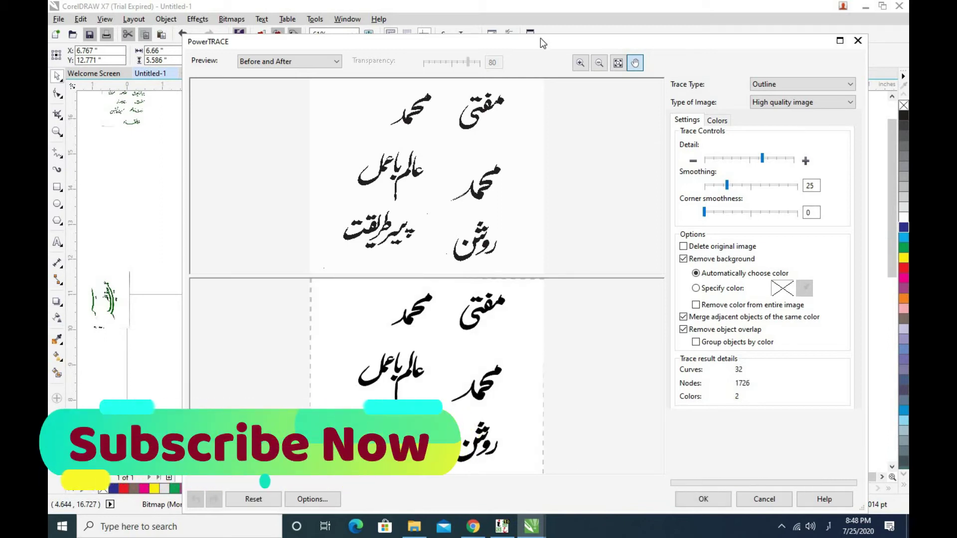
{"action": "left_click_drag", "start_coordinate": [541, 38], "coordinate": [547, 13]}
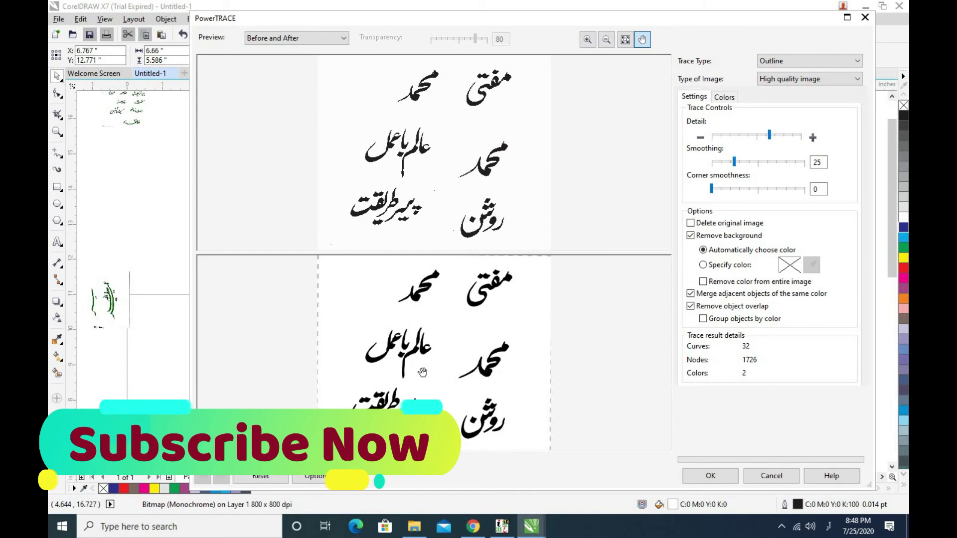
{"action": "left_click", "coordinate": [710, 475]}
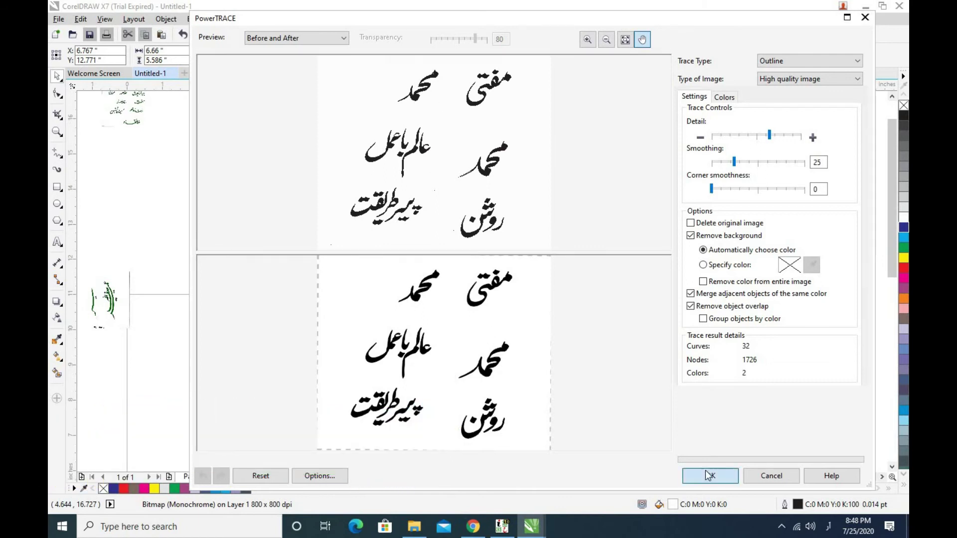
Delete the source bitmap beneath the trace and place the traced lettering group beyond the page's upper right corner.
{"action": "left_click_drag", "start_coordinate": [366, 233], "coordinate": [649, 238]}
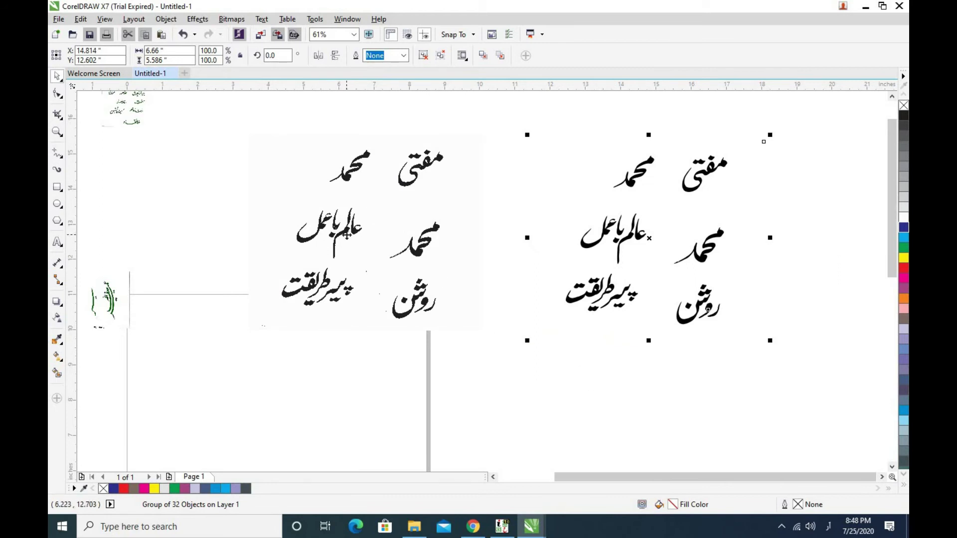
{"action": "left_click", "coordinate": [347, 234]}
{"action": "key", "text": "Delete"}
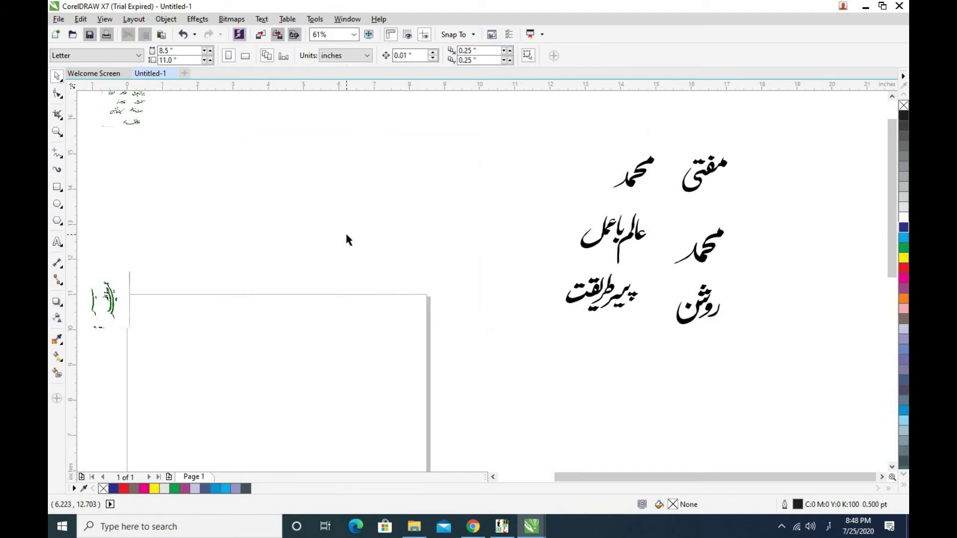
{"action": "left_click_drag", "start_coordinate": [744, 137], "coordinate": [547, 355]}
{"action": "left_click_drag", "start_coordinate": [741, 164], "coordinate": [604, 186]}
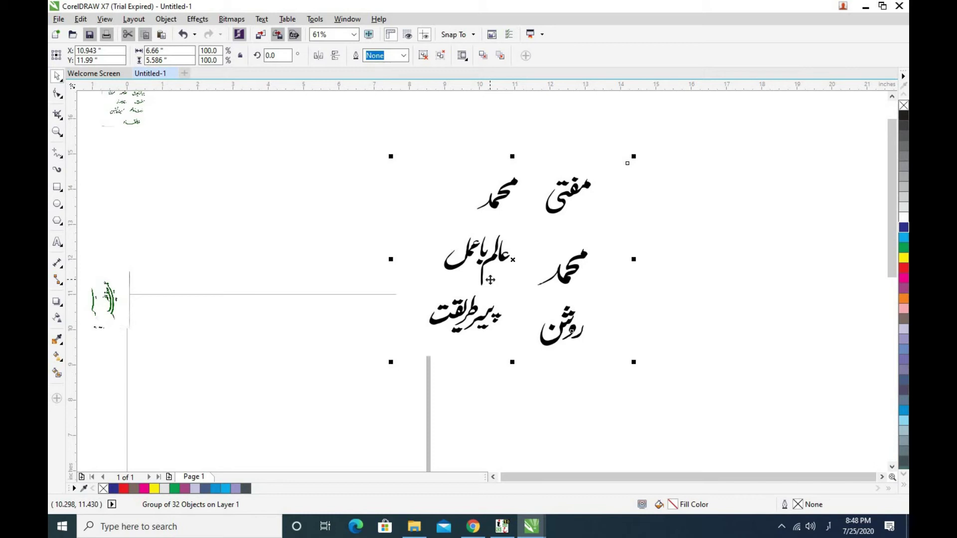
Ungroup the traced lettering and remove its white background curve from behind the words.
{"action": "left_click", "coordinate": [753, 207]}
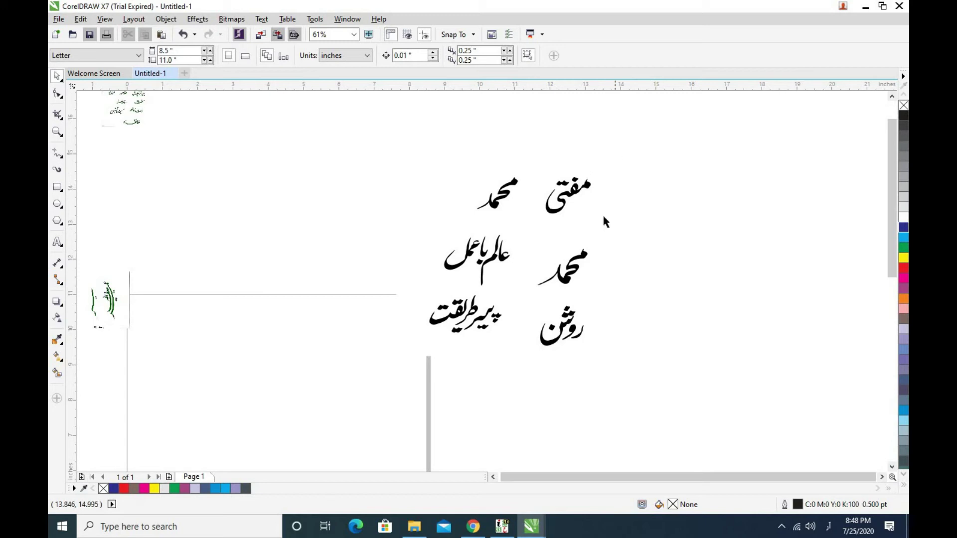
{"action": "left_click_drag", "start_coordinate": [398, 223], "coordinate": [178, 216]}
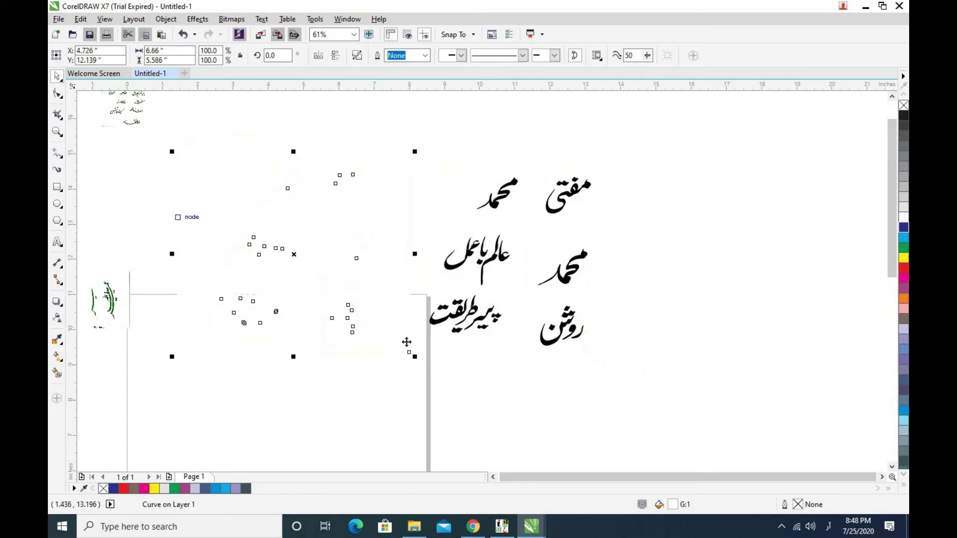
{"action": "left_click", "coordinate": [434, 370]}
Move the words "عالم باعمل" well away from the page and shrink the other traced words beside the small scan.
{"action": "left_click_drag", "start_coordinate": [422, 225], "coordinate": [522, 298]}
{"action": "left_click_drag", "start_coordinate": [480, 258], "coordinate": [786, 268]}
{"action": "left_click", "coordinate": [613, 187]}
{"action": "left_click_drag", "start_coordinate": [631, 144], "coordinate": [413, 367]}
{"action": "left_click_drag", "start_coordinate": [630, 159], "coordinate": [193, 115]}
Enlarge the "عالم باعمل" lettering to about 10.9 × 8.4 inches over the page's upper right corner.
{"action": "left_click_drag", "start_coordinate": [832, 213], "coordinate": [737, 307]}
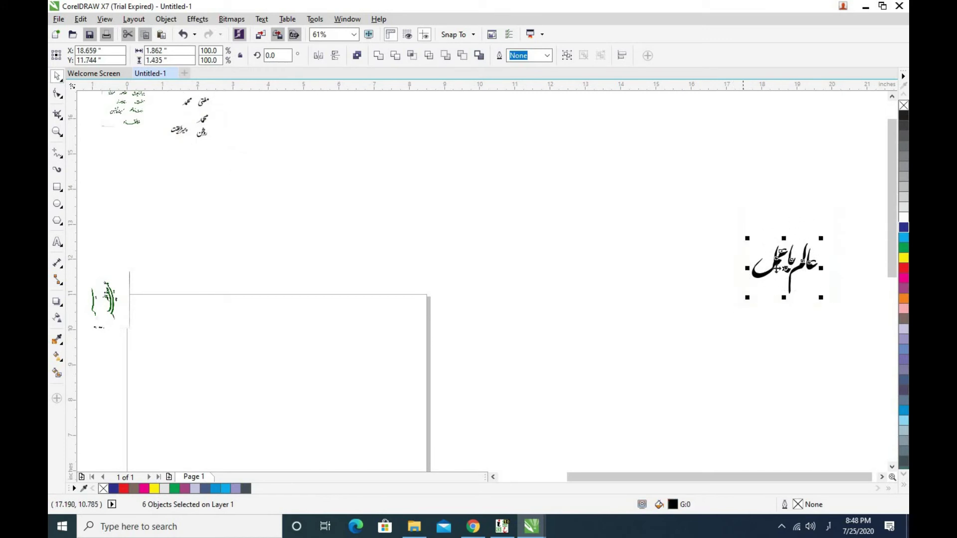
{"action": "left_click_drag", "start_coordinate": [777, 268], "coordinate": [675, 162]}
{"action": "left_click_drag", "start_coordinate": [645, 193], "coordinate": [227, 439]}
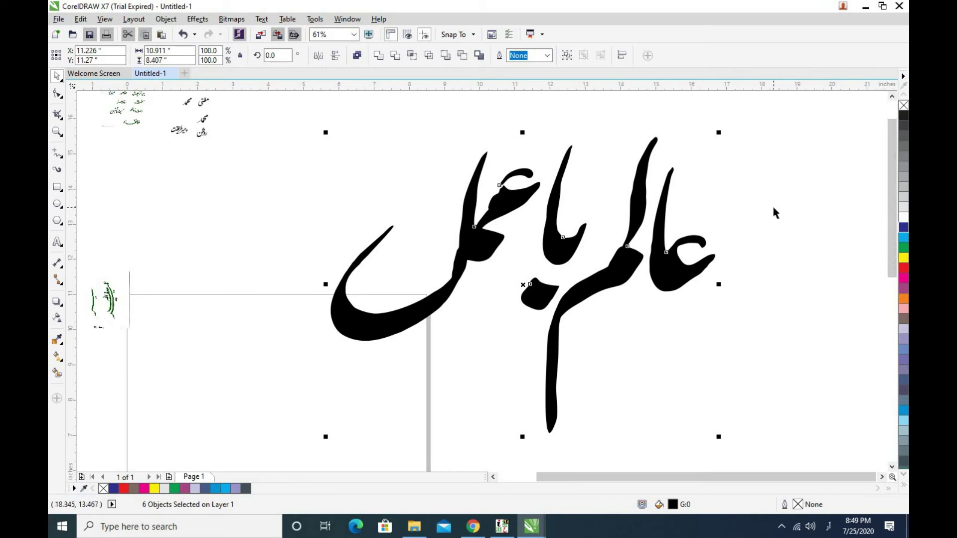
Try several palette fills on the "عالم باعمل" lettering and finish with red (C:0 M:100 Y:100 K:0).
{"action": "left_click", "coordinate": [903, 228]}
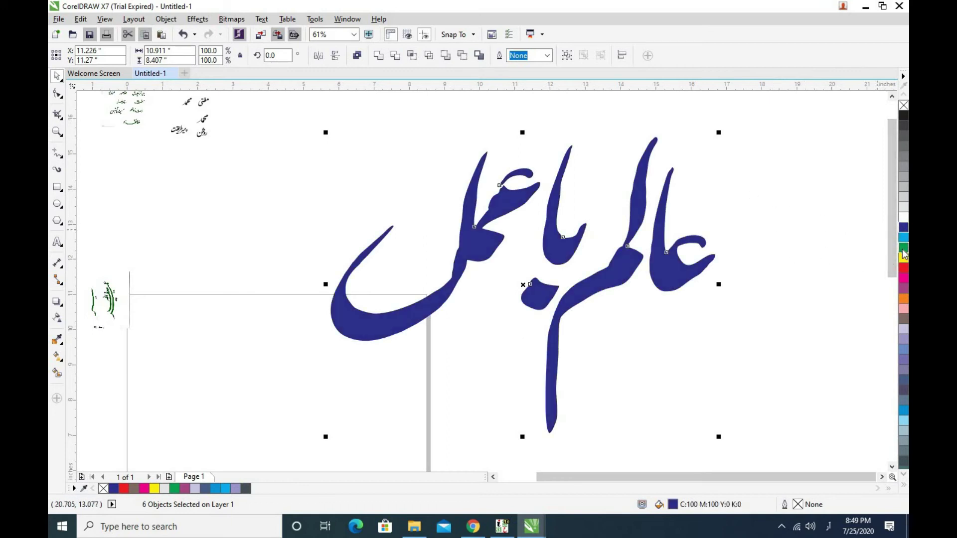
{"action": "left_click", "coordinate": [903, 238]}
{"action": "left_click", "coordinate": [903, 270]}
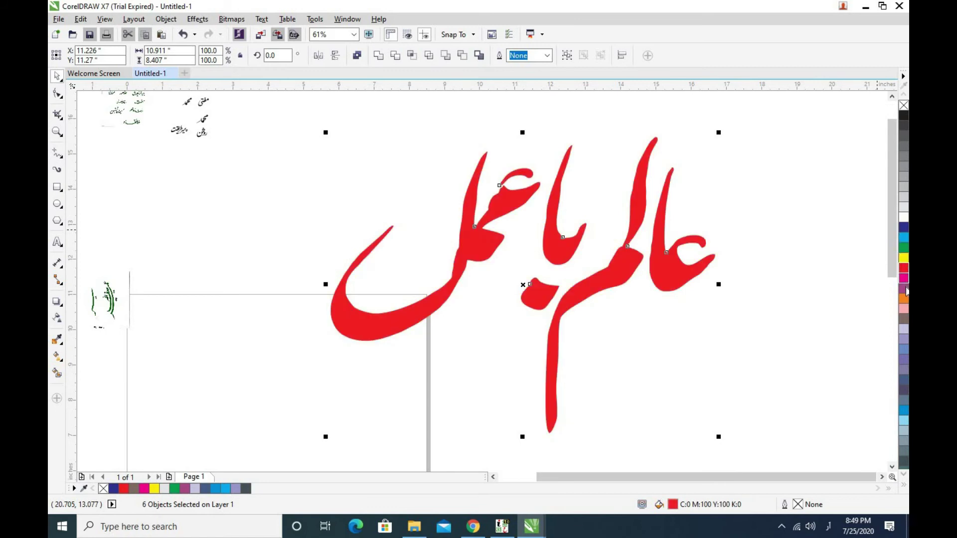
{"action": "left_click", "coordinate": [904, 288]}
{"action": "left_click", "coordinate": [903, 309]}
{"action": "left_click", "coordinate": [904, 339]}
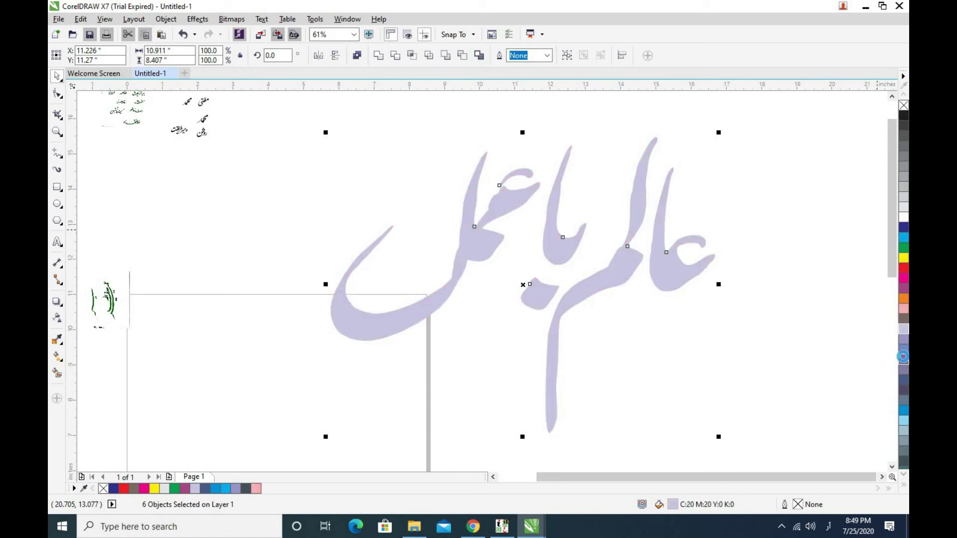
{"action": "left_click", "coordinate": [904, 359]}
{"action": "left_click", "coordinate": [904, 379]}
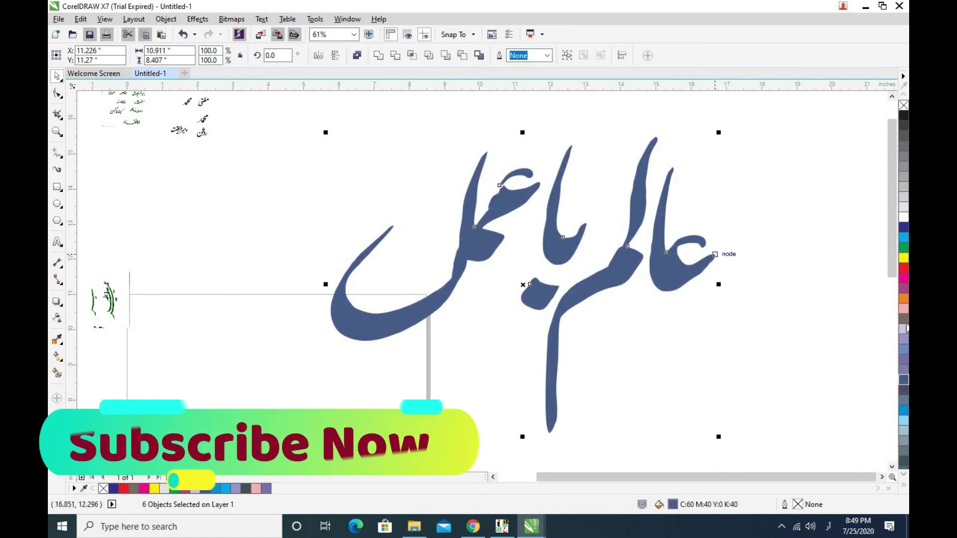
{"action": "left_click", "coordinate": [904, 278]}
Shrink the red "عالم باعمل" lettering to about 4.54 × 3.50 inches and move it far to the right of the page.
{"action": "left_click_drag", "start_coordinate": [718, 132], "coordinate": [461, 289]}
{"action": "left_click_drag", "start_coordinate": [414, 371], "coordinate": [778, 171]}
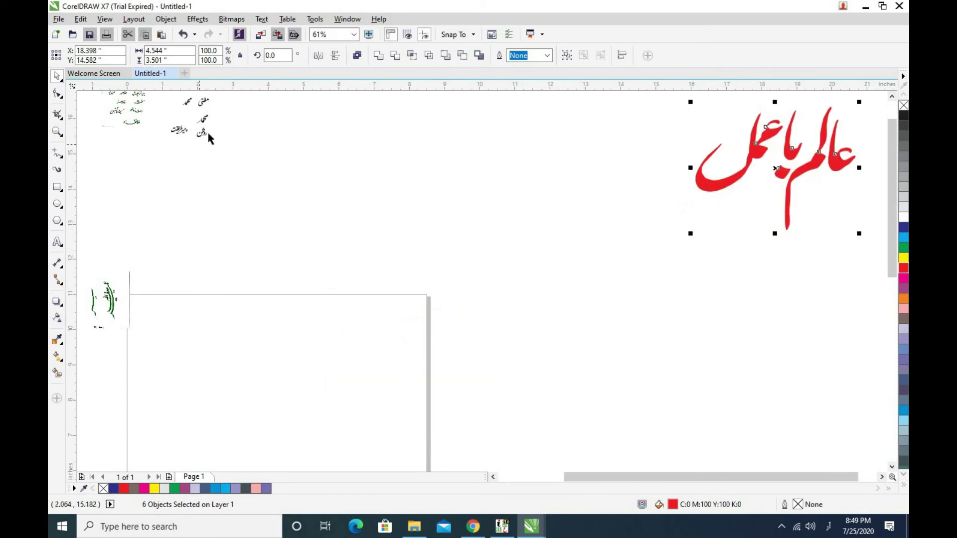
{"action": "left_click_drag", "start_coordinate": [233, 126], "coordinate": [399, 291]}
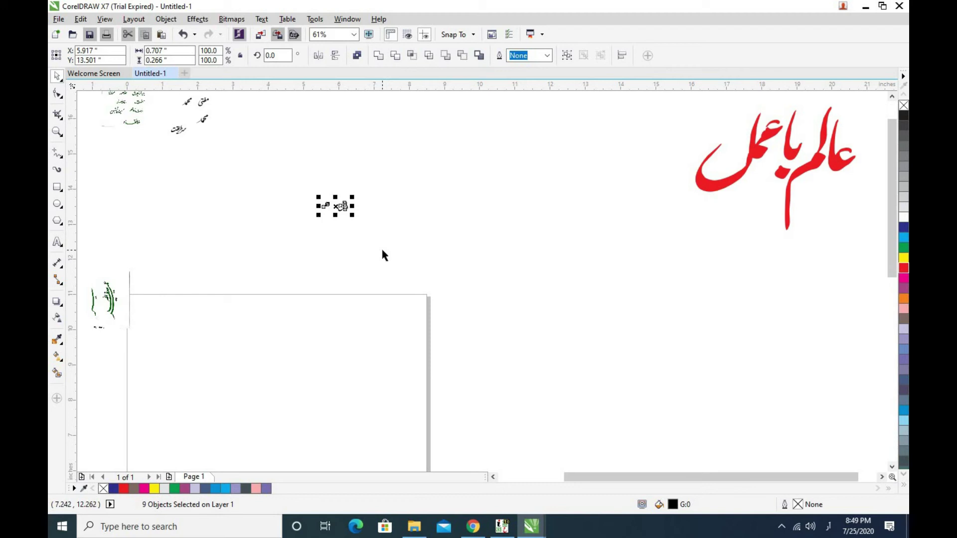
{"action": "key", "text": "ctrl+z"}
{"action": "scroll", "coordinate": [381, 247], "scroll_direction": "up", "scroll_amount": 3}
{"action": "left_click", "coordinate": [738, 378]}
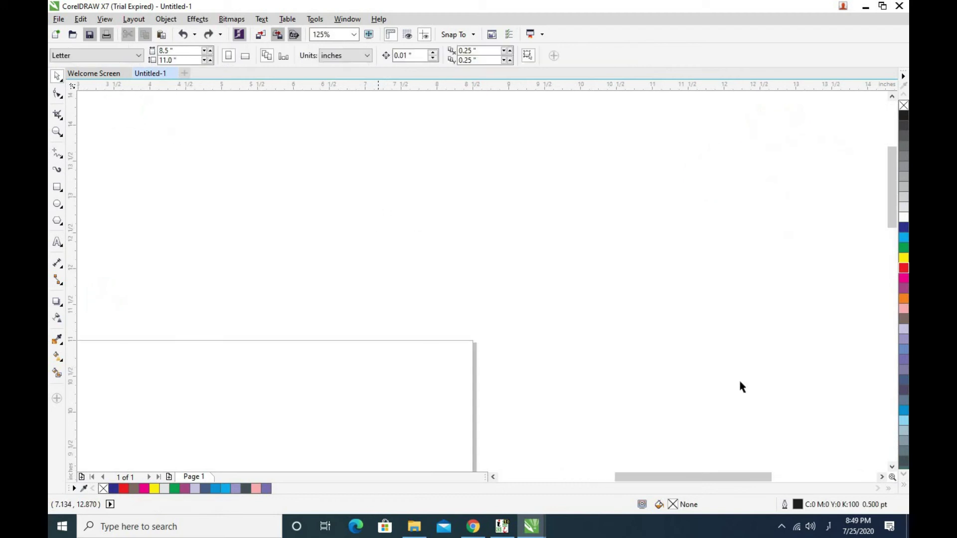
{"action": "scroll", "coordinate": [762, 240], "scroll_direction": "down", "scroll_amount": 3}
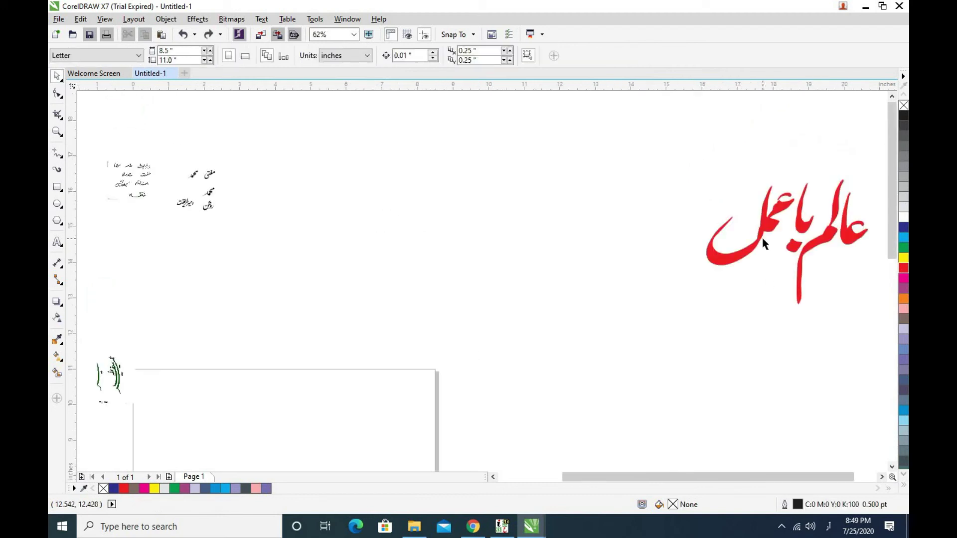
Enlarge the "پیر طریقت" lettering to about 7.0 × 3.6 inches at the page's upper right corner and fill it red.
{"action": "left_click_drag", "start_coordinate": [169, 191], "coordinate": [268, 421]}
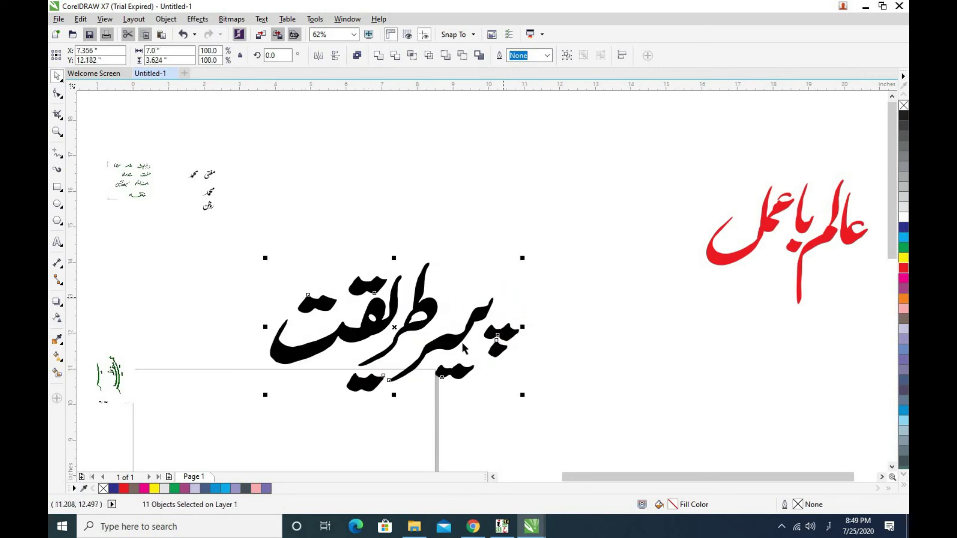
{"action": "left_click", "coordinate": [903, 268]}
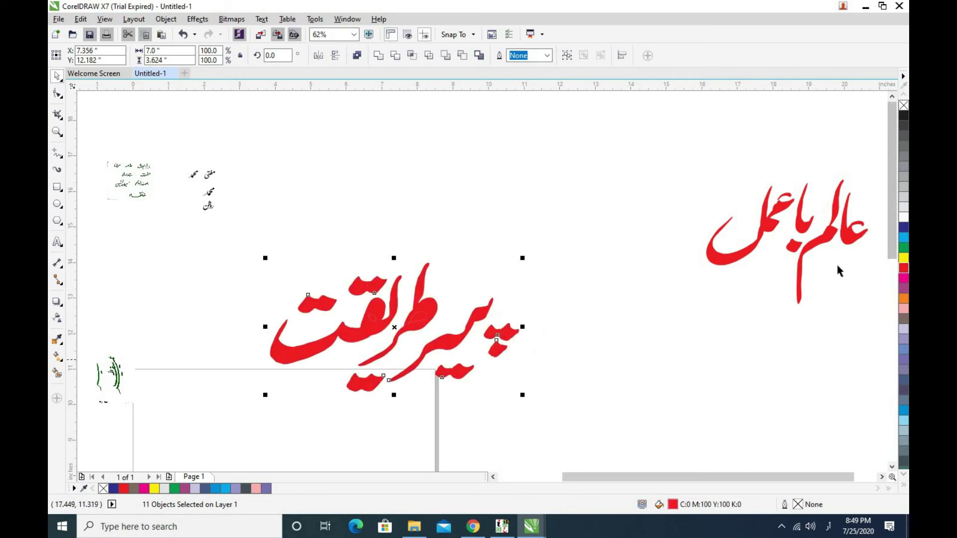
{"action": "key", "text": "Escape"}
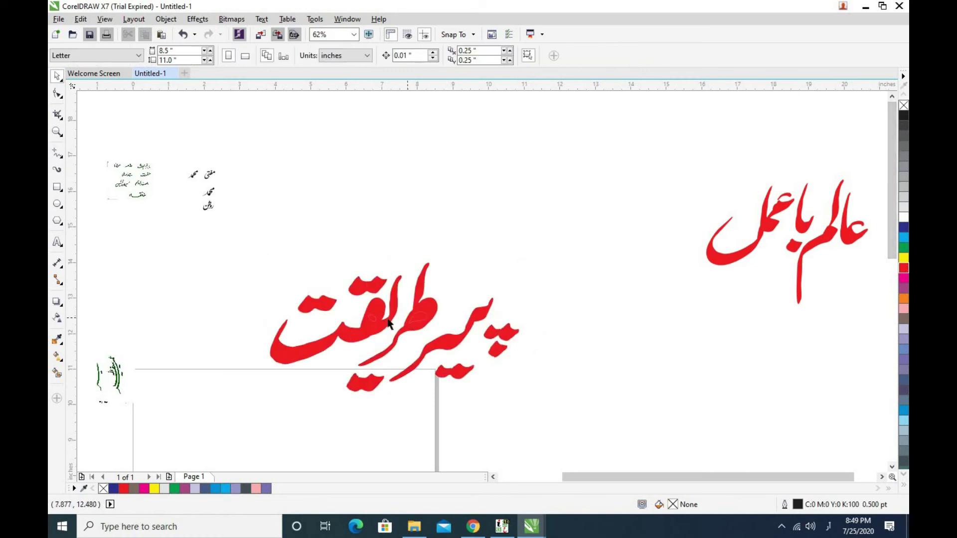
Delete the two filled counter shapes inside the ط and ق of the "پیر طریقت" lettering.
{"action": "left_click", "coordinate": [417, 320]}
{"action": "key", "text": "Escape"}
{"action": "left_click", "coordinate": [373, 319]}
{"action": "key", "text": "Escape"}
Move the whole "پیر طریقت" lettering above the page's right corner and resize it to about 6.57 × 3.40 inches.
{"action": "left_click_drag", "start_coordinate": [242, 247], "coordinate": [539, 422]}
{"action": "left_click_drag", "start_coordinate": [522, 259], "coordinate": [450, 295]}
{"action": "left_click_drag", "start_coordinate": [358, 346], "coordinate": [558, 184]}
{"action": "left_click_drag", "start_coordinate": [462, 232], "coordinate": [215, 408]}
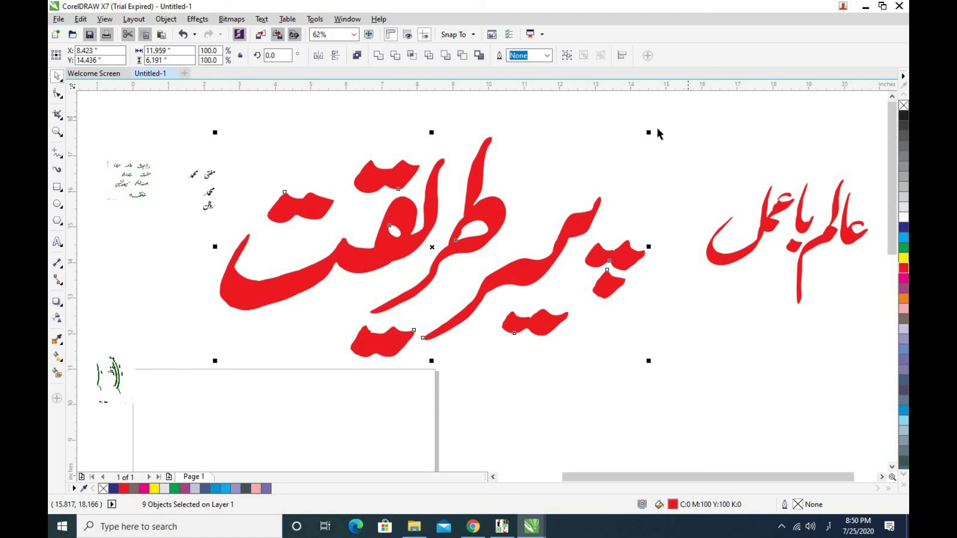
{"action": "left_click_drag", "start_coordinate": [649, 133], "coordinate": [575, 166]}
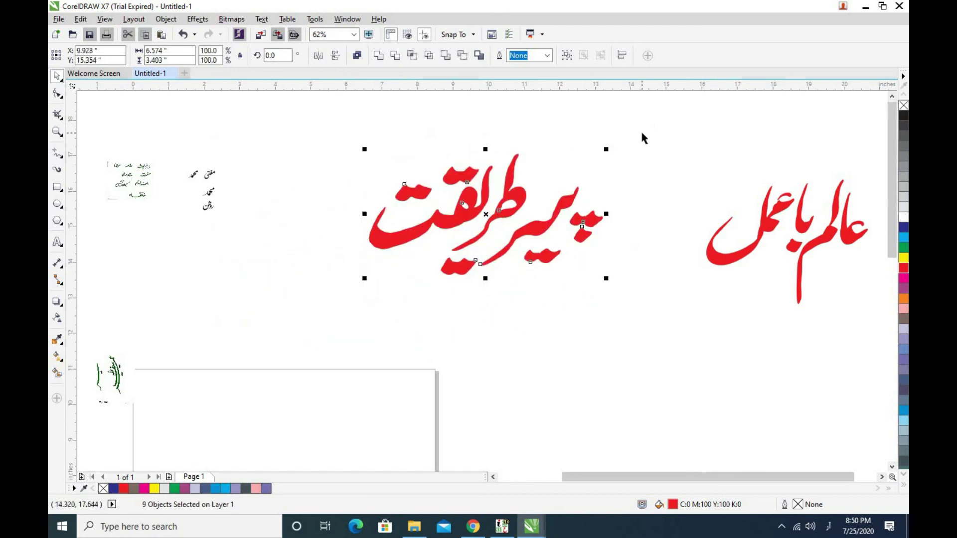